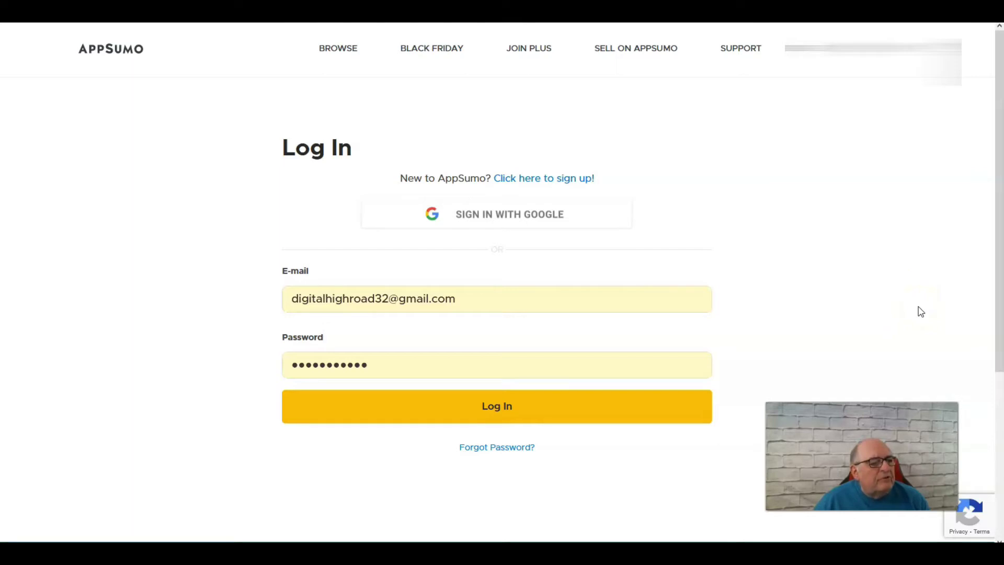
# - Log in to the AppSumo account with the prefilled credentials and open the list of purchased products
pyautogui.click(511, 410)
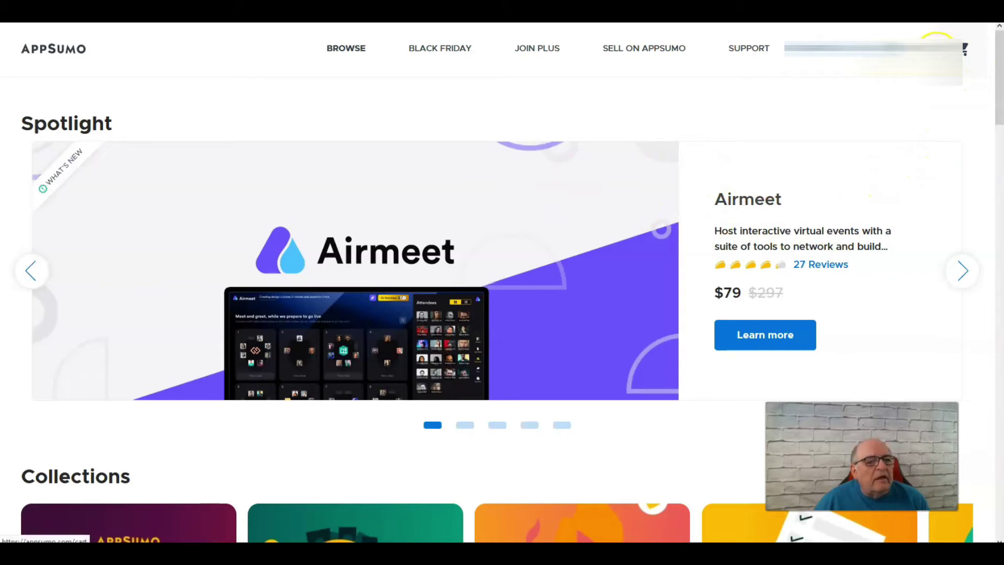
pyautogui.moveTo(881, 47)
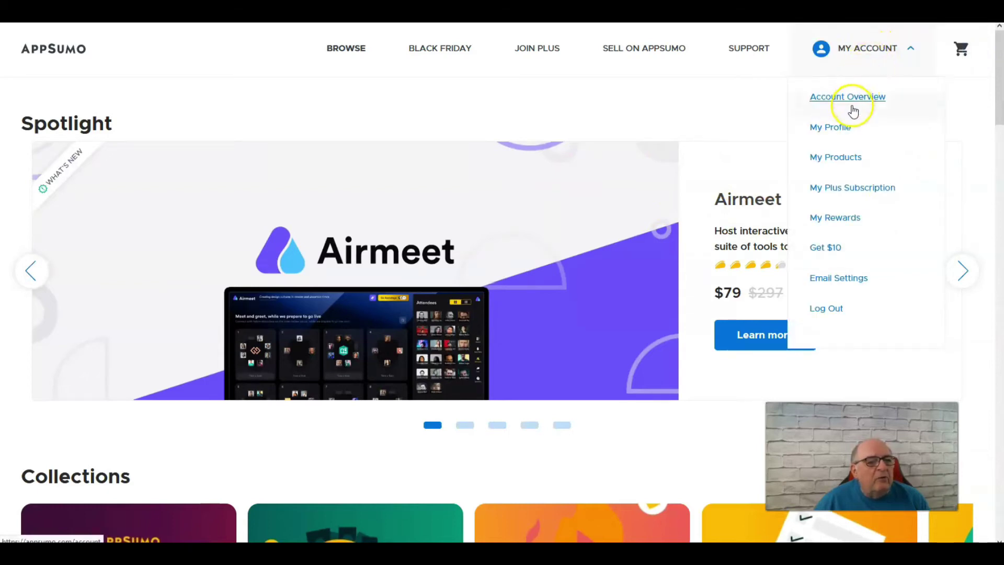
pyautogui.click(839, 161)
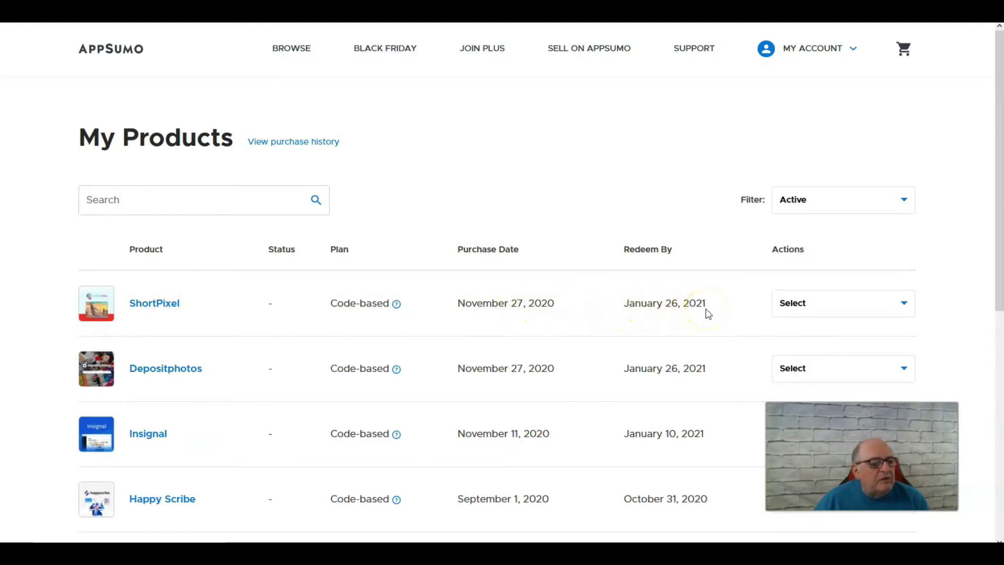
# - Open the redemption page for the ShortPixel purchase and copy its redemption code to the clipboard
pyautogui.click(794, 307)
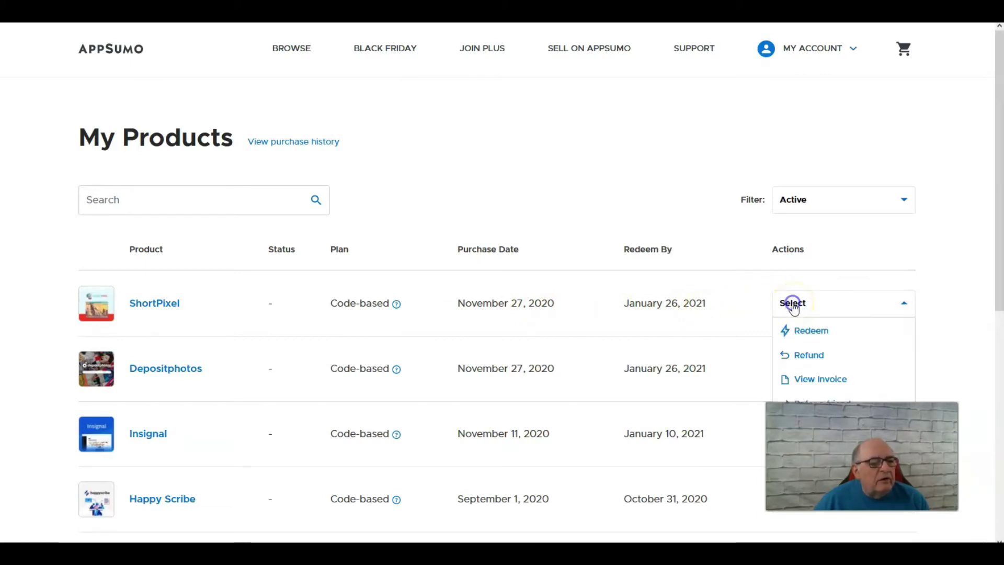
pyautogui.click(808, 335)
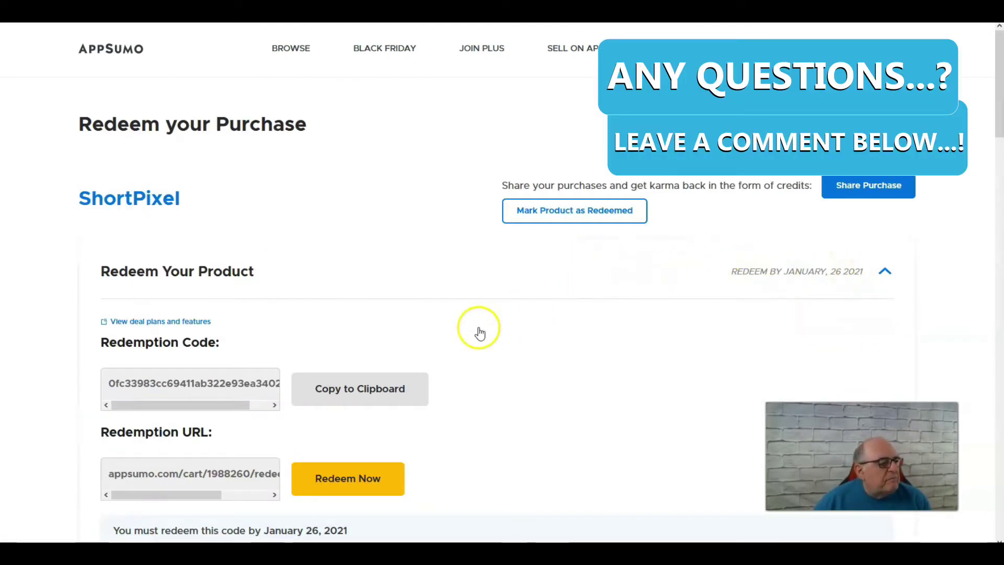
pyautogui.scroll(-2, 465, 361)
pyautogui.scroll(-1, 491, 339)
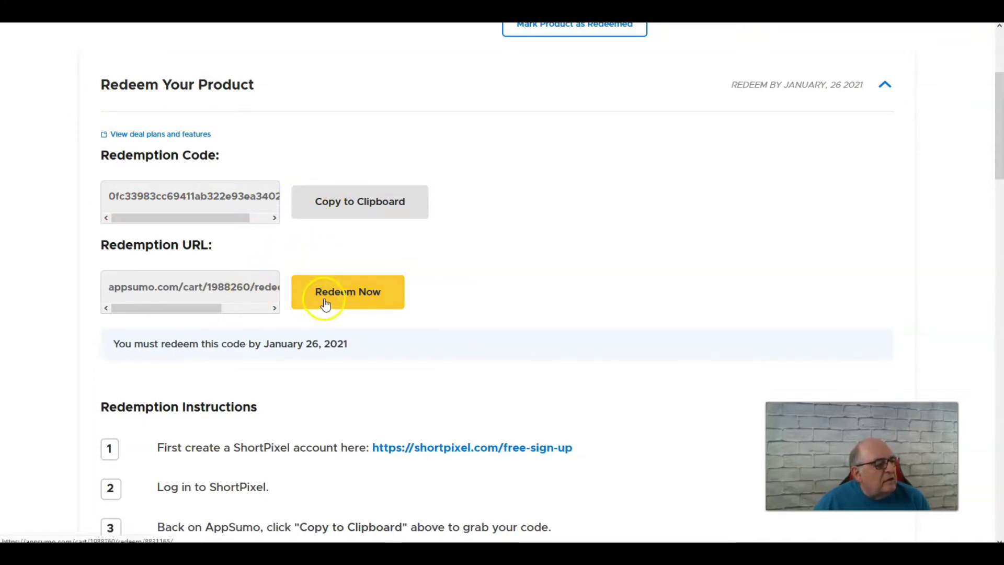
pyautogui.rightClick(349, 205)
pyautogui.click(350, 205)
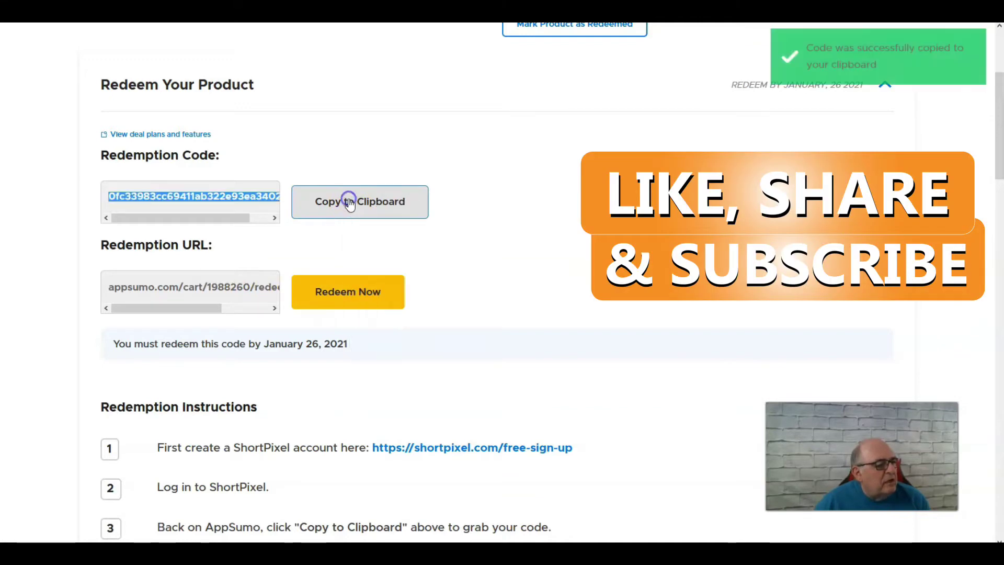
# - Follow the redemption link to ShortPixel, look over its plans and pricing, and open the coupon/license key claim page
pyautogui.click(327, 301)
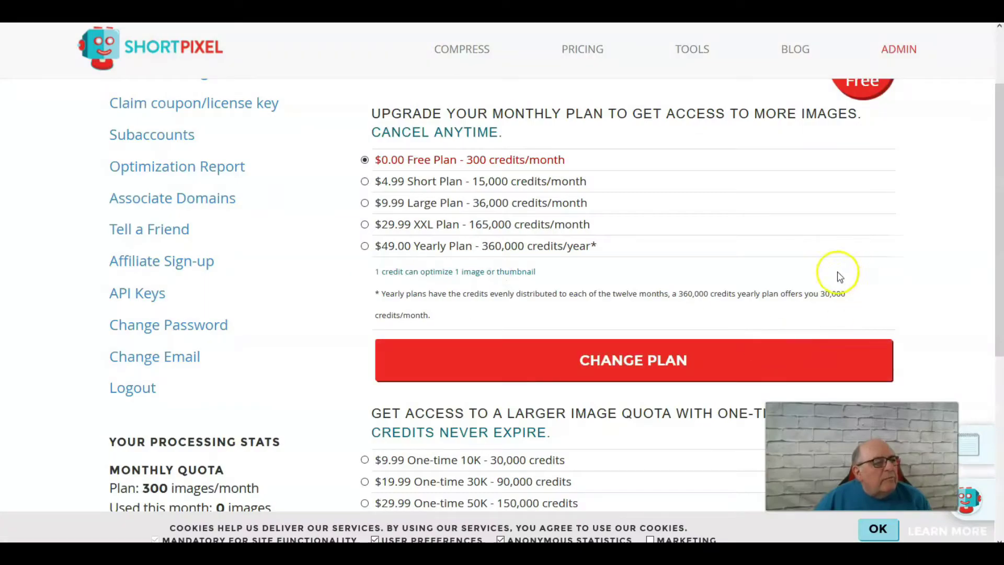
pyautogui.scroll(2, 419, 314)
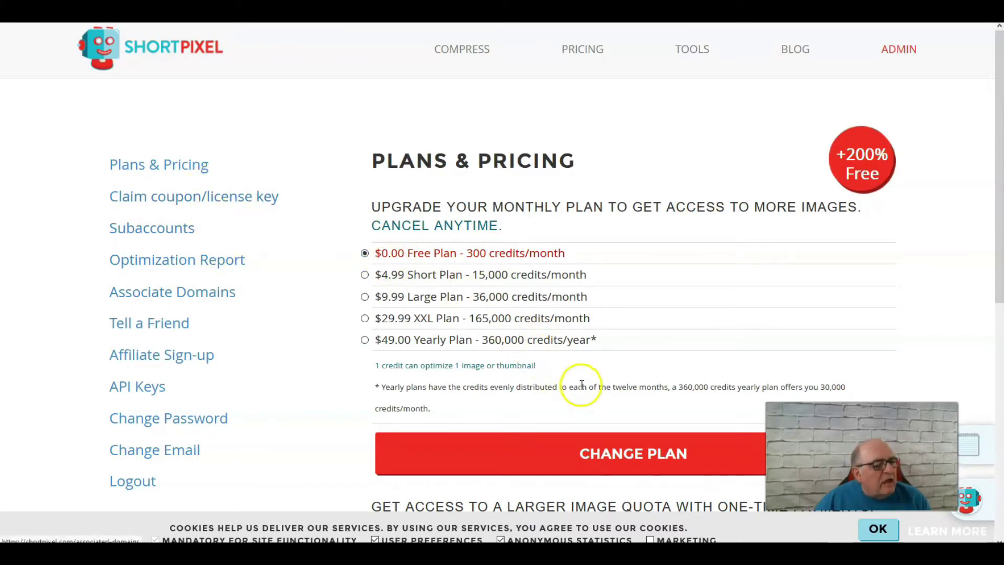
pyautogui.scroll(-3, 598, 399)
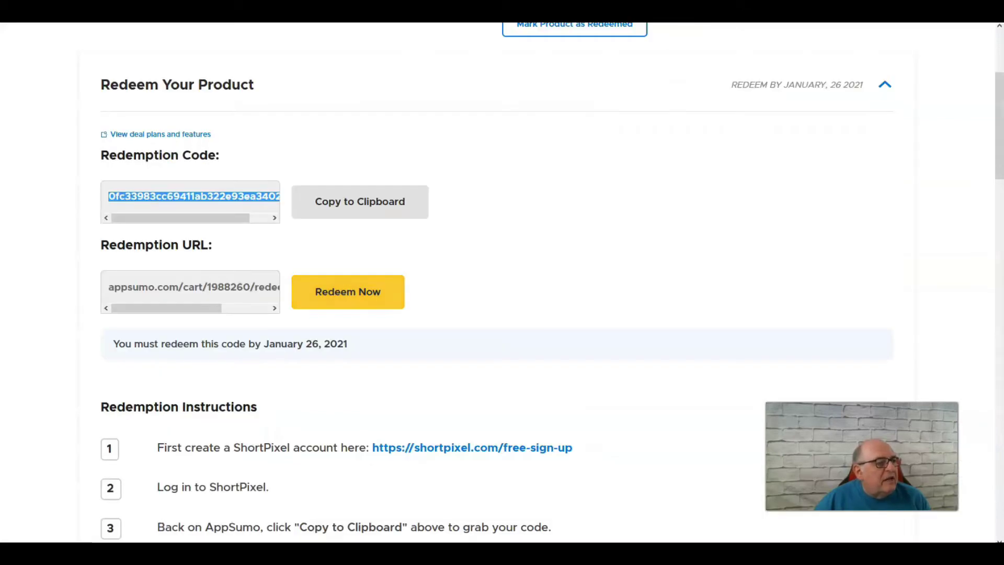
pyautogui.click(340, 293)
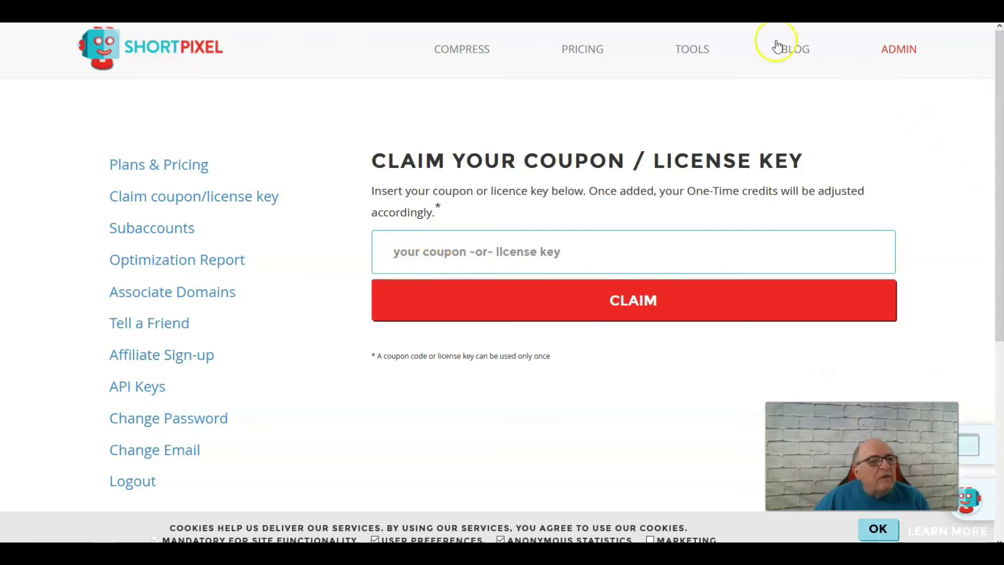
# - Copy the redemption code again on AppSumo, paste it into ShortPixel's coupon or license key field and claim it
pyautogui.hotkey('ctrl', 'Tab')
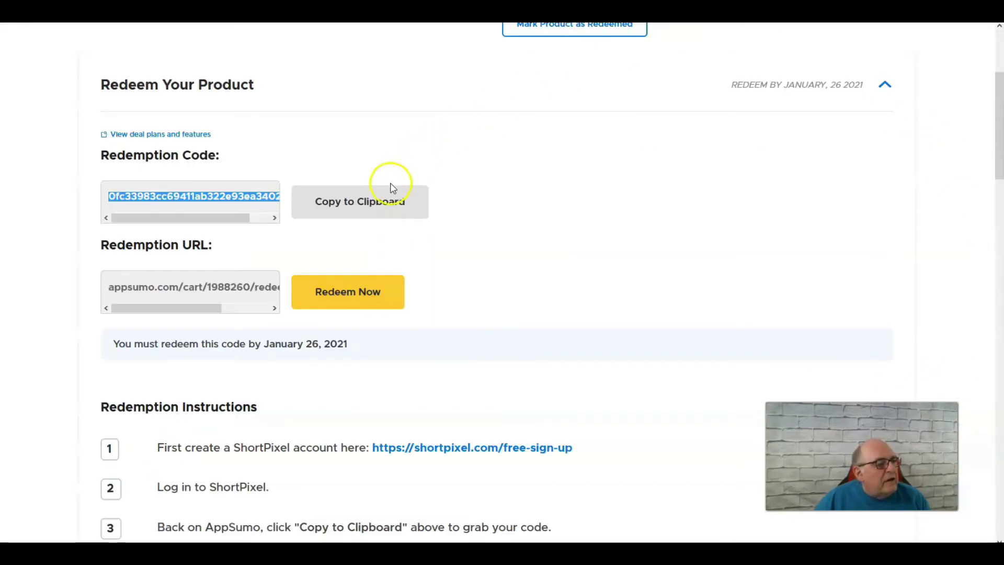
pyautogui.click(354, 205)
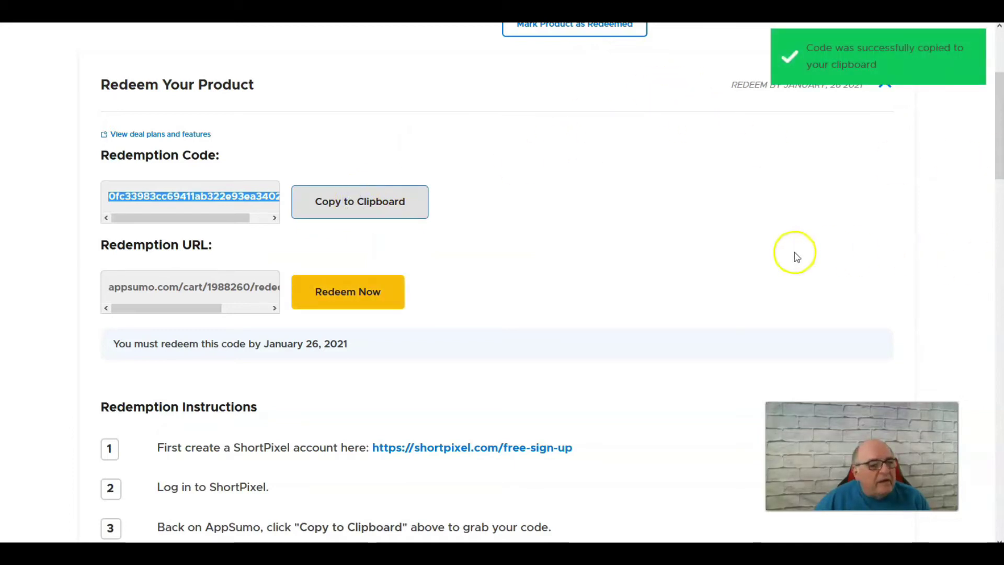
pyautogui.hotkey('ctrl', 'Tab')
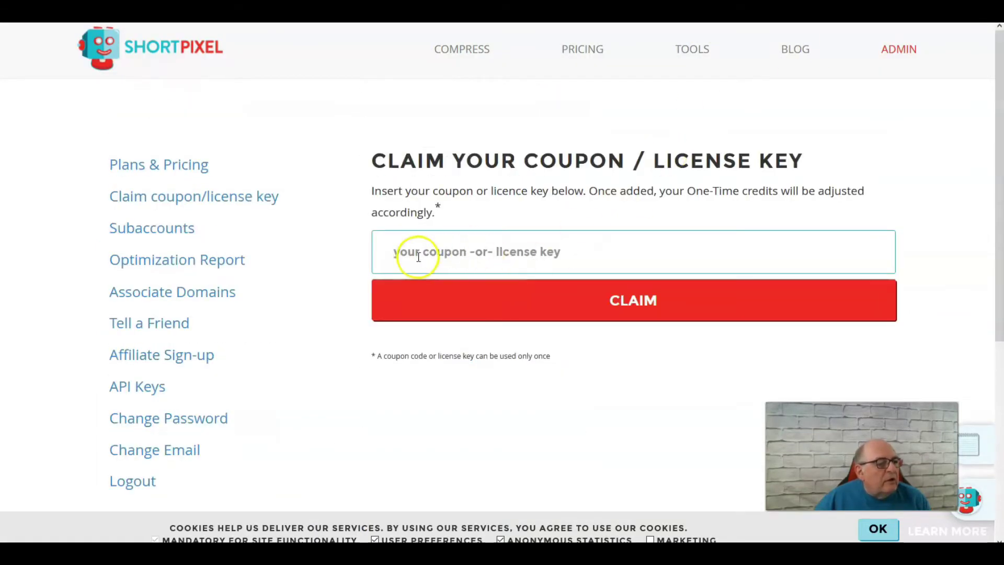
pyautogui.rightClick(417, 254)
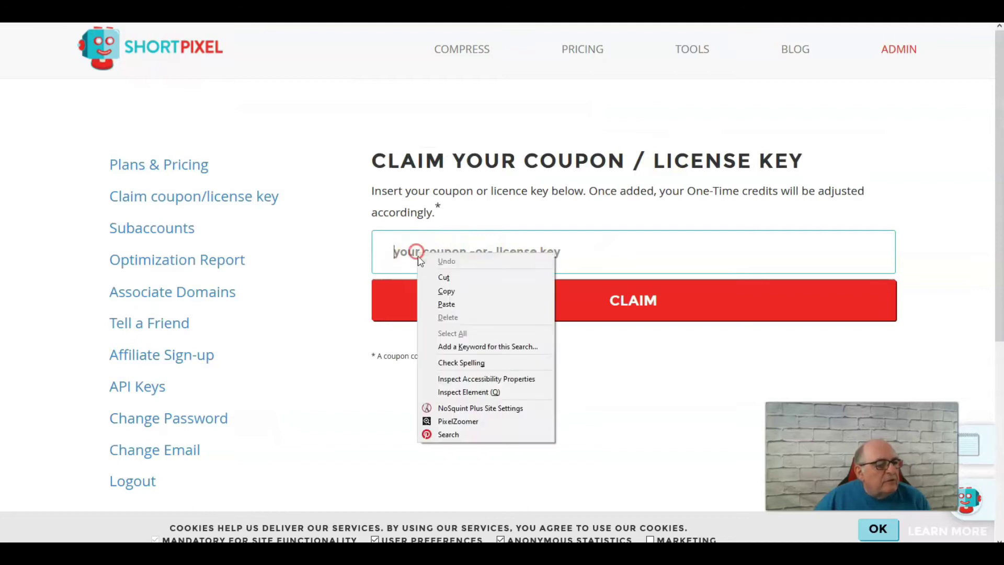
pyautogui.click(446, 304)
pyautogui.click(621, 307)
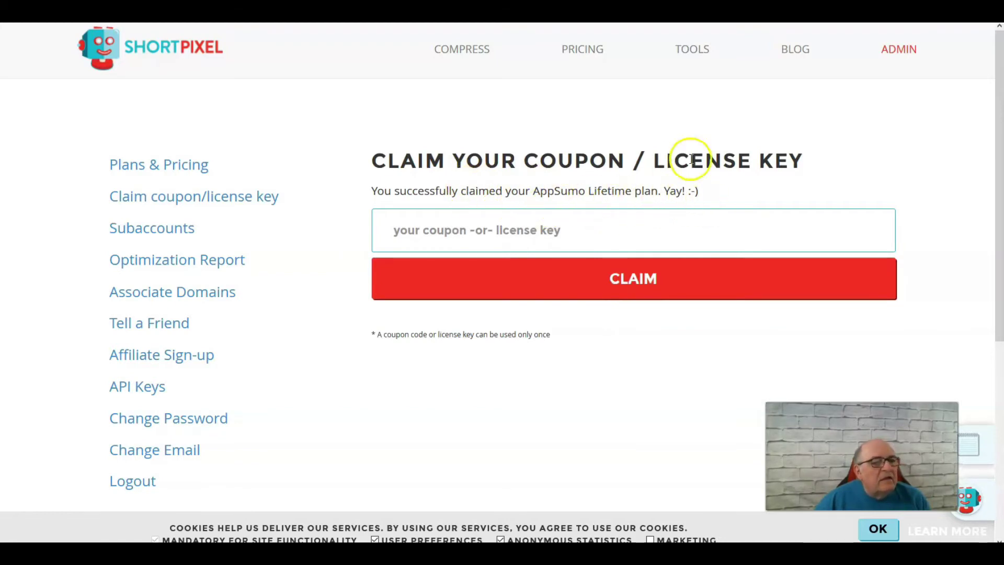
# - Check the monthly quota in the ShortPixel account's processing stats and compare it with the Plans & Pricing page
pyautogui.scroll(-5, 240, 302)
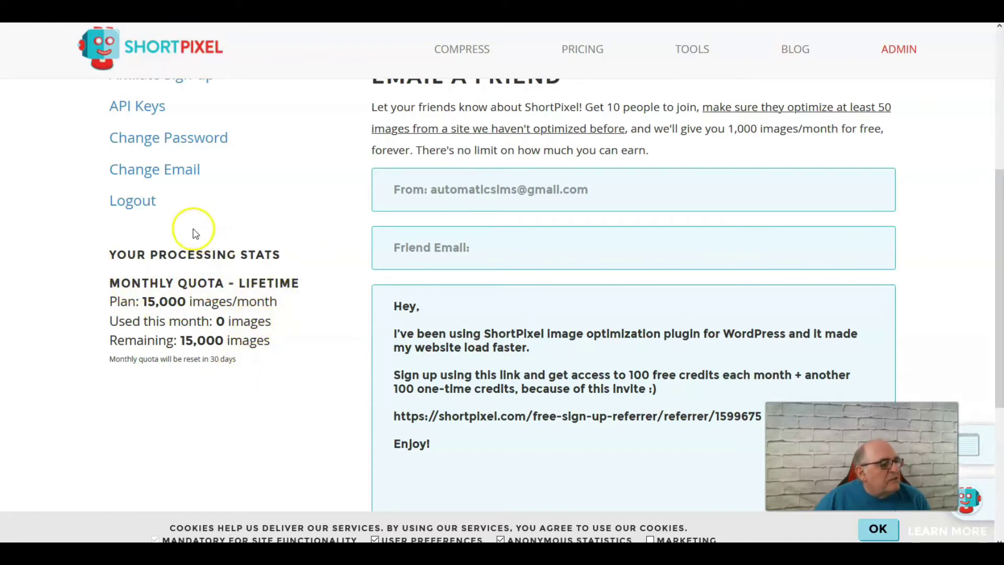
pyautogui.scroll(4, 194, 230)
pyautogui.scroll(2, 197, 239)
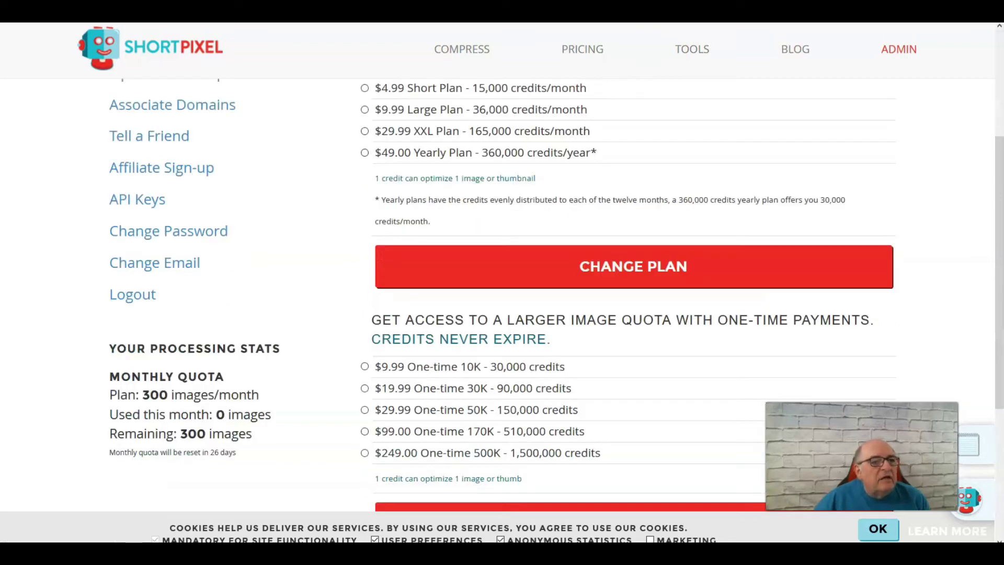
pyautogui.rightClick(894, 24)
pyautogui.press('Escape')
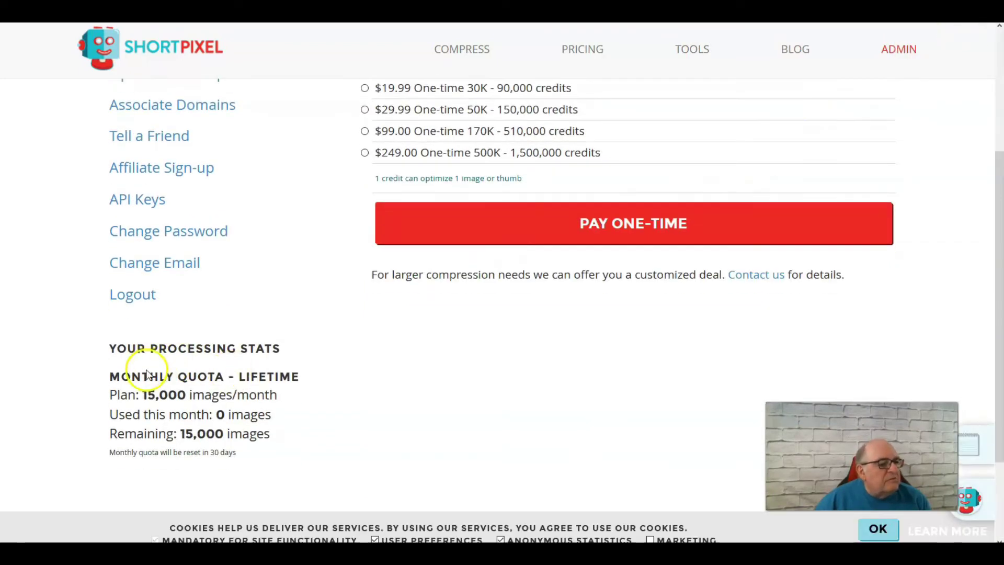
pyautogui.scroll(3, 147, 374)
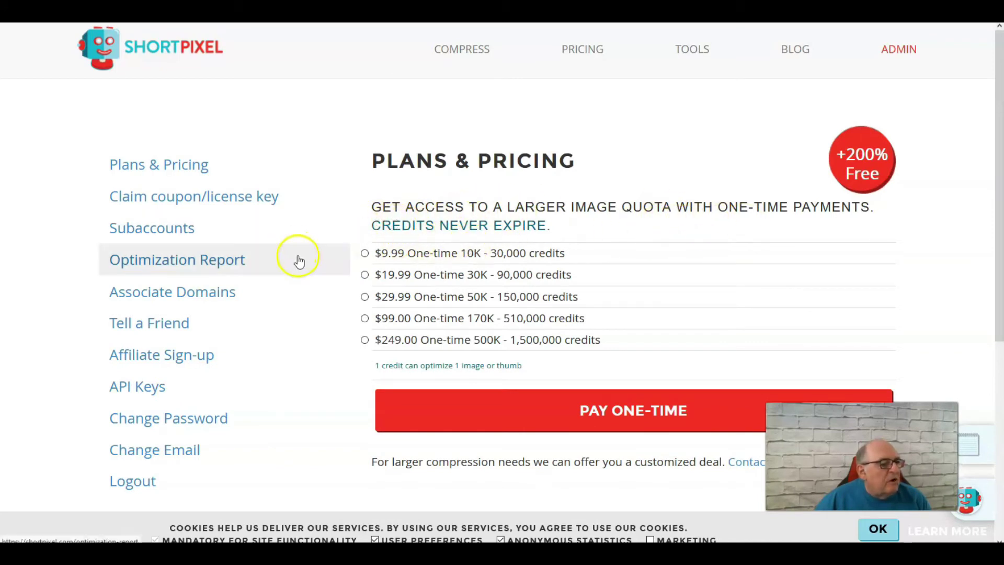
pyautogui.scroll(-4, 233, 336)
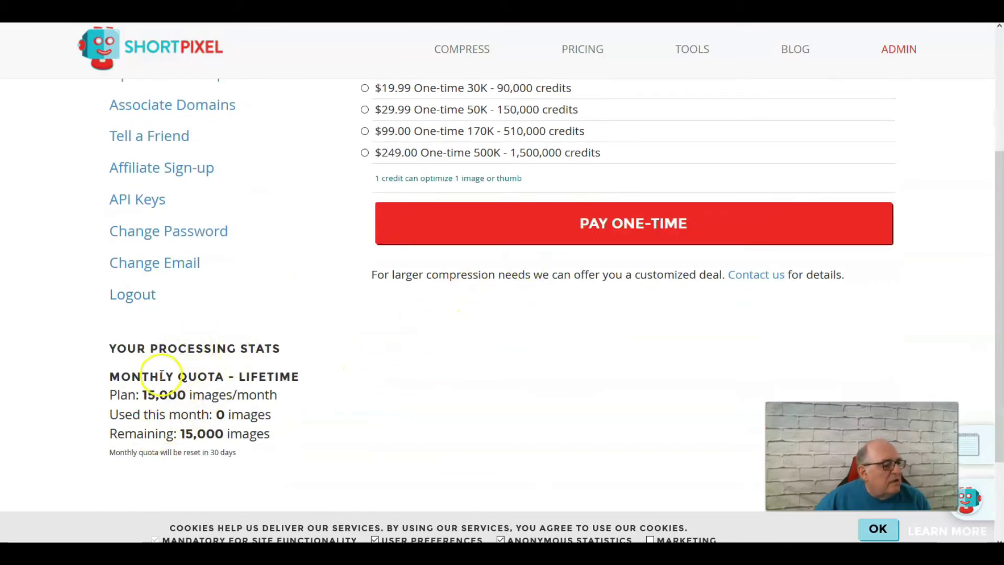
pyautogui.moveTo(108, 372); pyautogui.dragTo(269, 453)
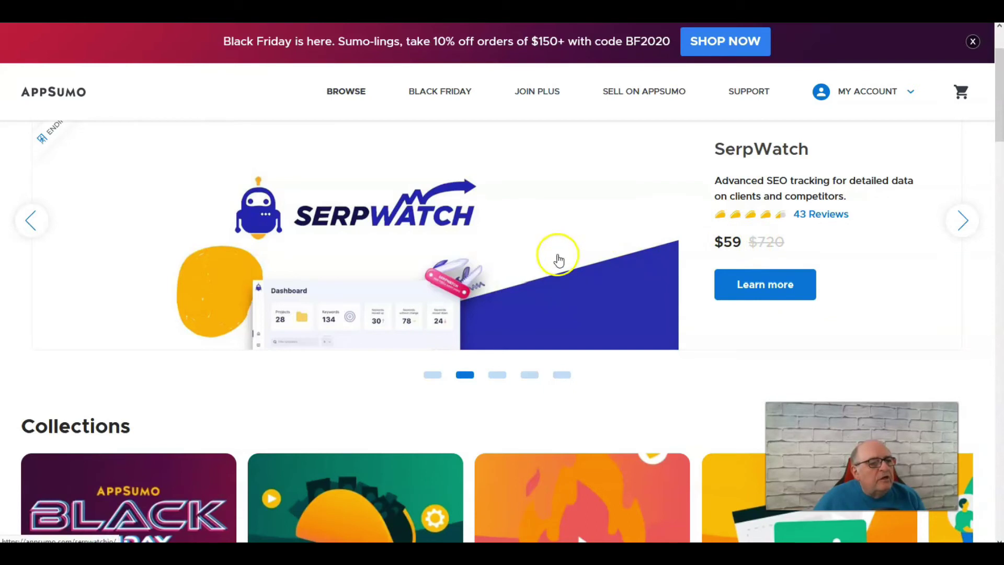
# - Switch to the AppSumo store, search the offers for "shortpixel" and open the ShortPixel lifetime deal
pyautogui.scroll(-5, 664, 260)
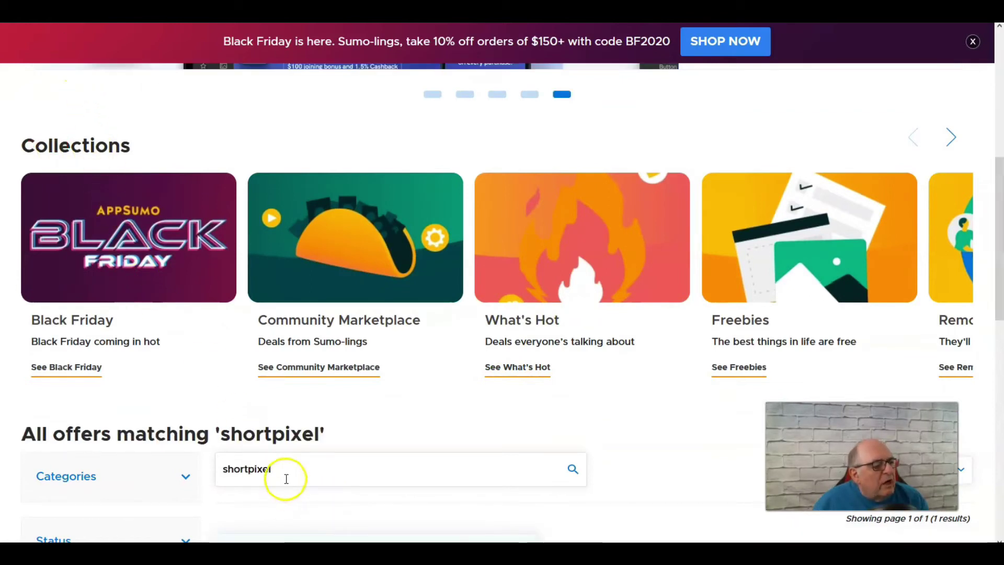
pyautogui.click(573, 469)
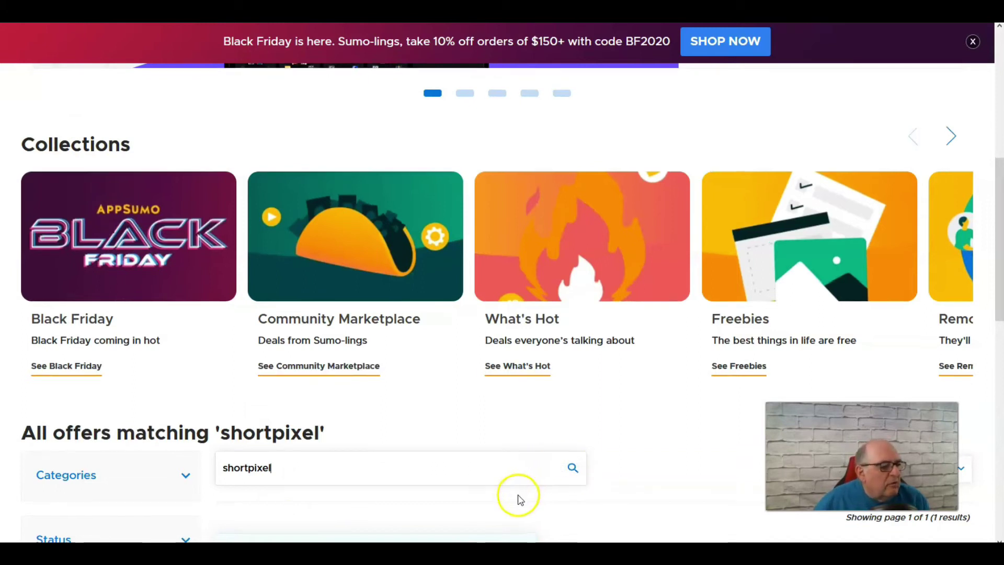
pyautogui.scroll(-2, 521, 495)
pyautogui.scroll(-5, 447, 443)
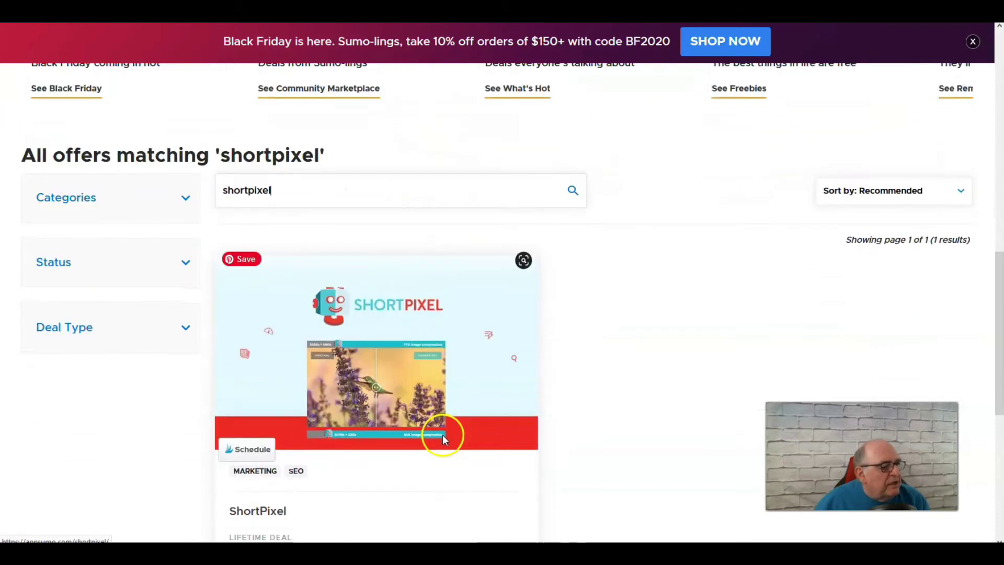
pyautogui.scroll(-2, 374, 368)
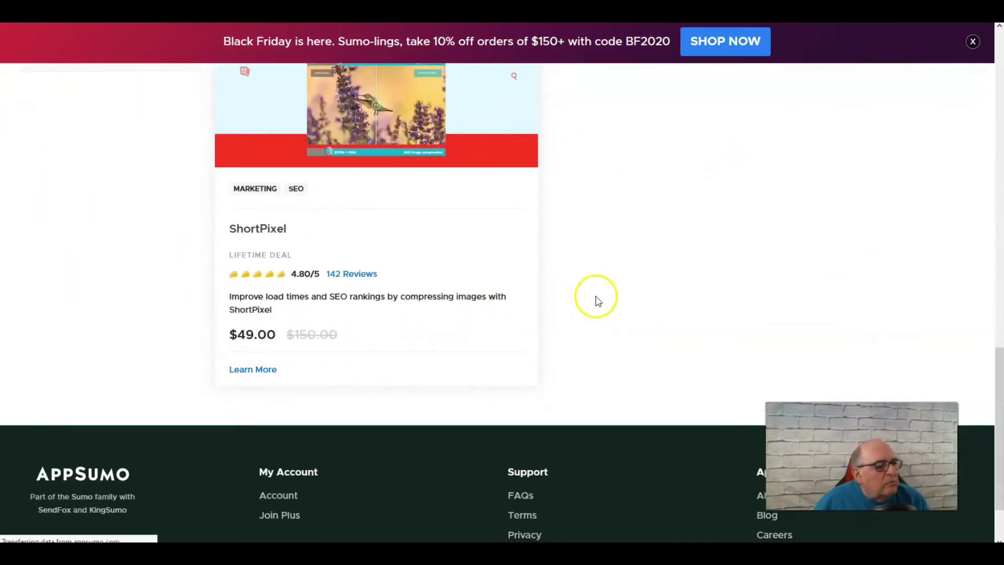
# - Review the ShortPixel deal's description, deal terms, included features, and the Single, Double and Multiple plan prices
pyautogui.scroll(-3, 576, 278)
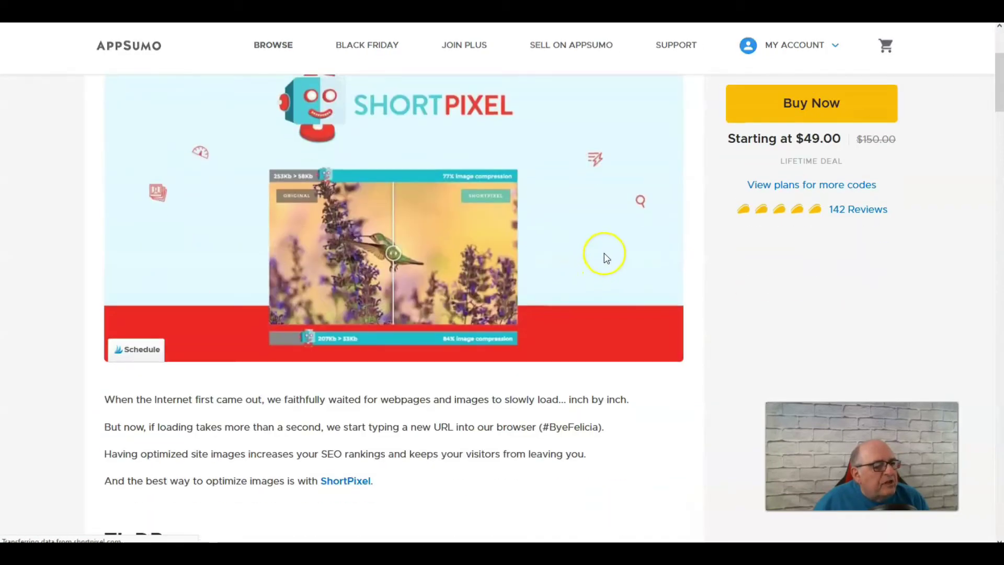
pyautogui.scroll(-15, 606, 257)
pyautogui.scroll(-11, 610, 316)
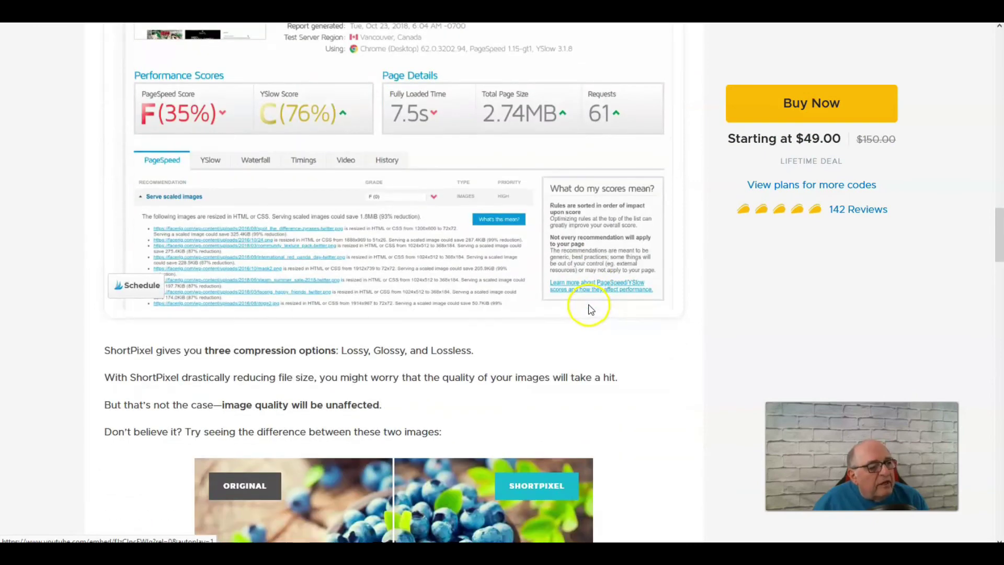
pyautogui.scroll(-7, 586, 306)
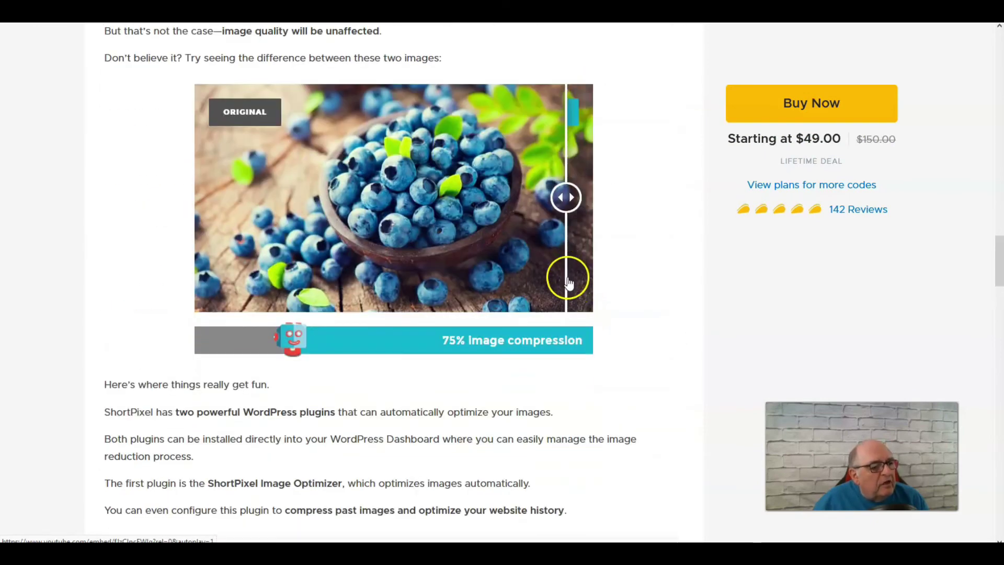
pyautogui.scroll(-2, 580, 267)
pyautogui.scroll(-2, 440, 278)
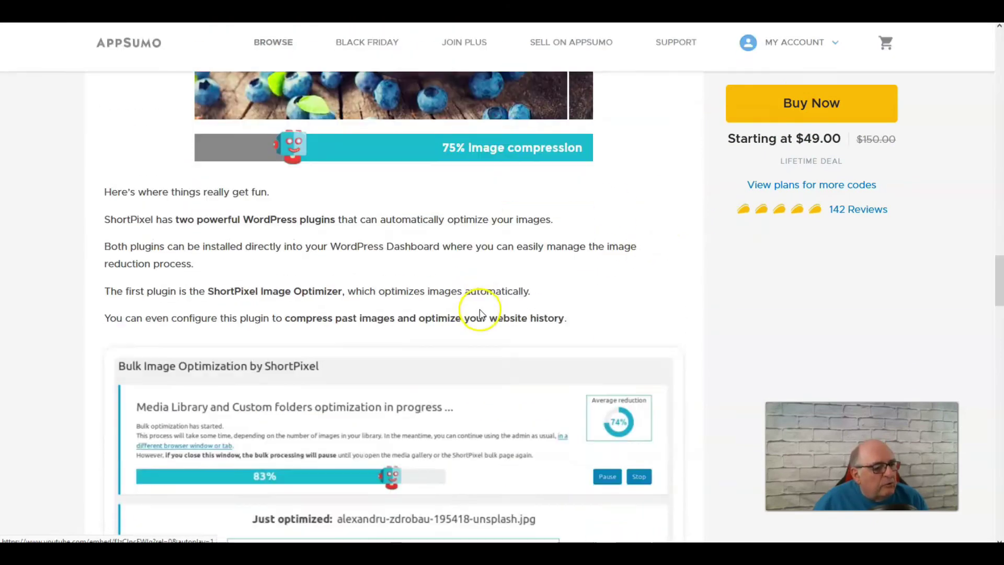
pyautogui.scroll(-14, 480, 324)
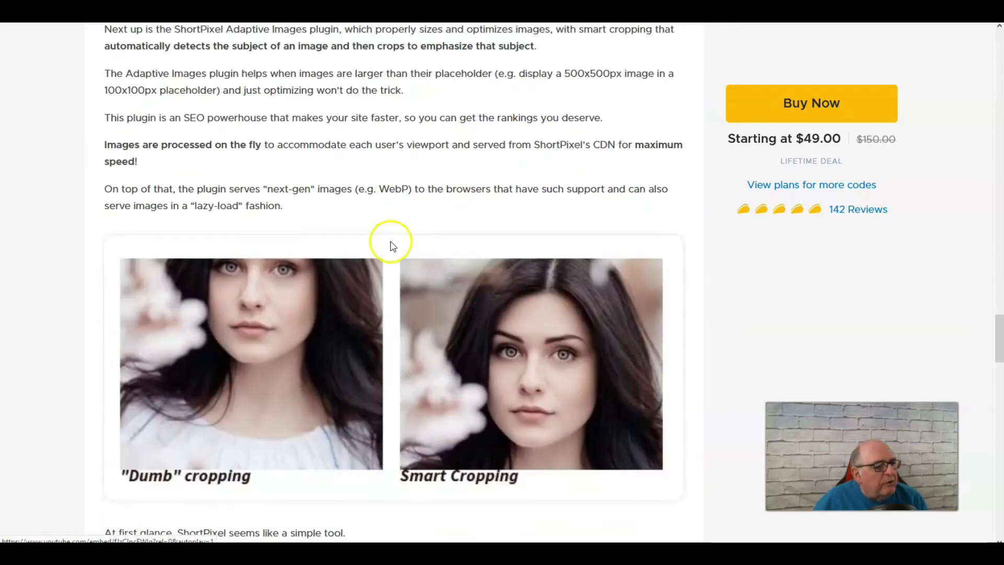
pyautogui.scroll(-8, 393, 246)
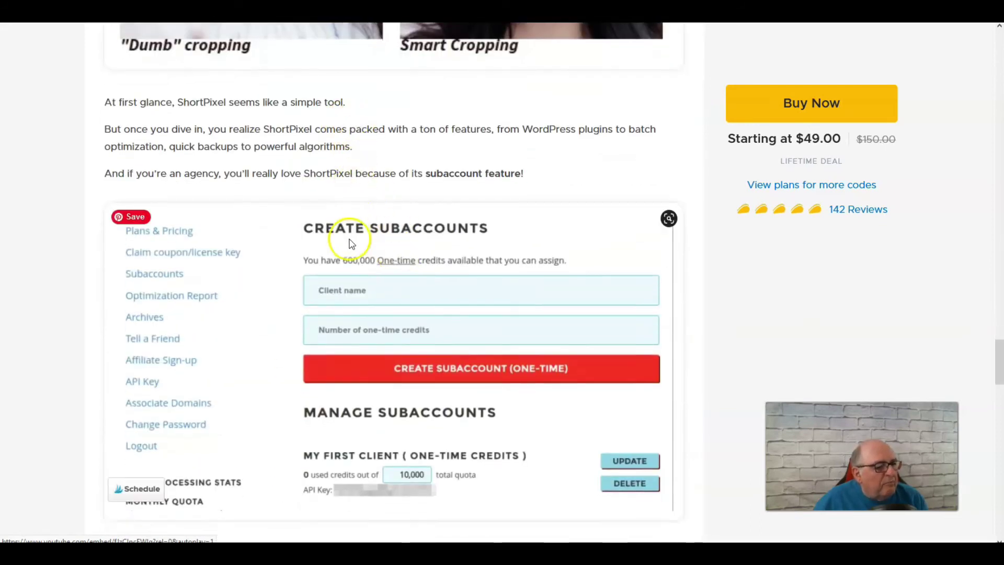
pyautogui.scroll(-14, 351, 243)
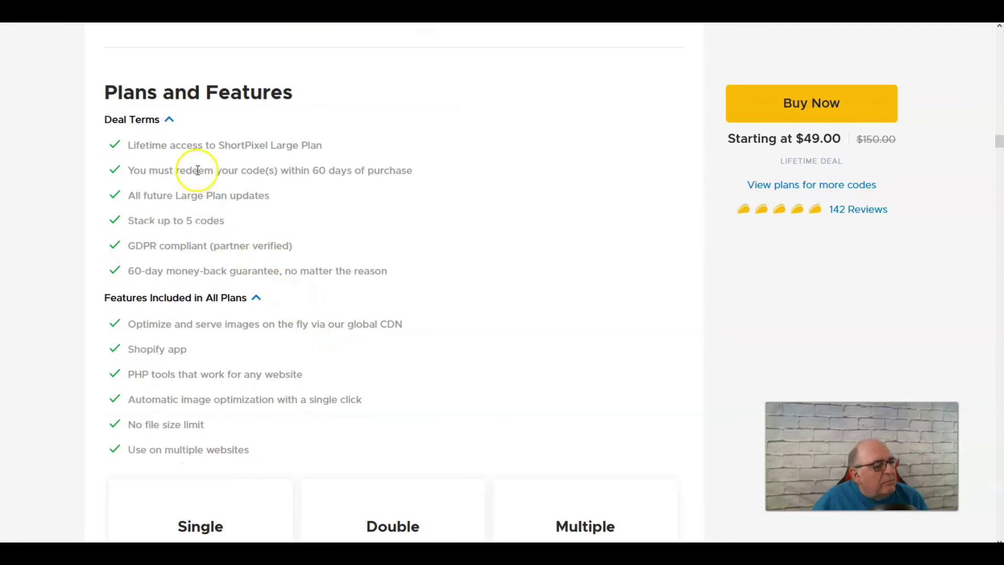
pyautogui.scroll(-5, 377, 237)
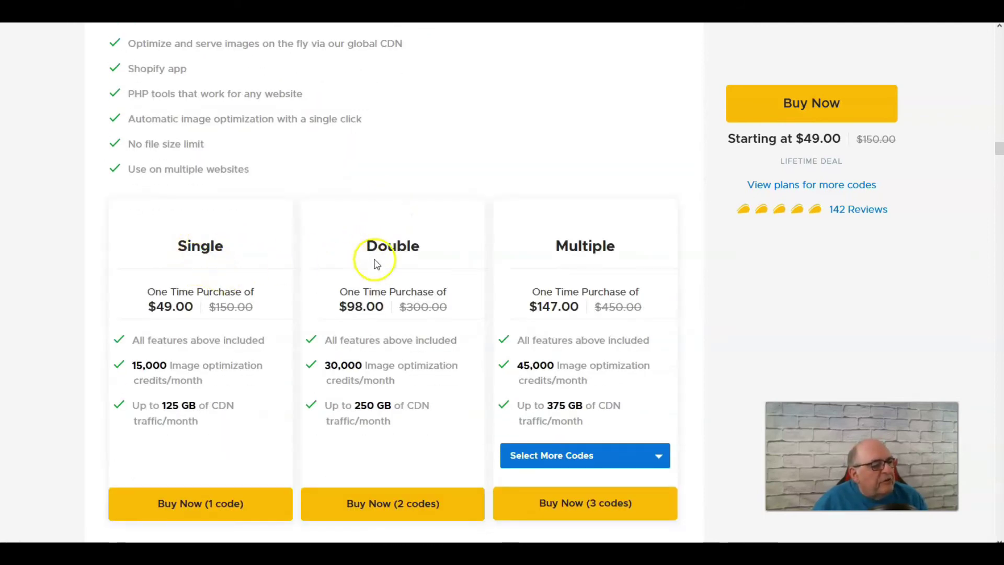
pyautogui.scroll(-2, 291, 262)
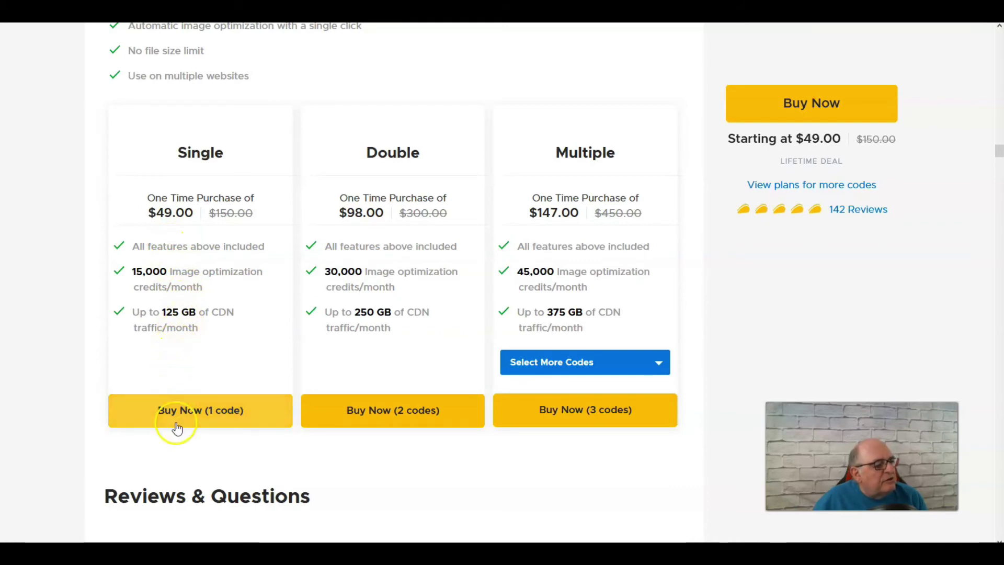
# - Return to the ShortPixel redemption page on AppSumo and review its redemption code section, redeem-by deadline and redemption instructions
pyautogui.scroll(2, 804, 42)
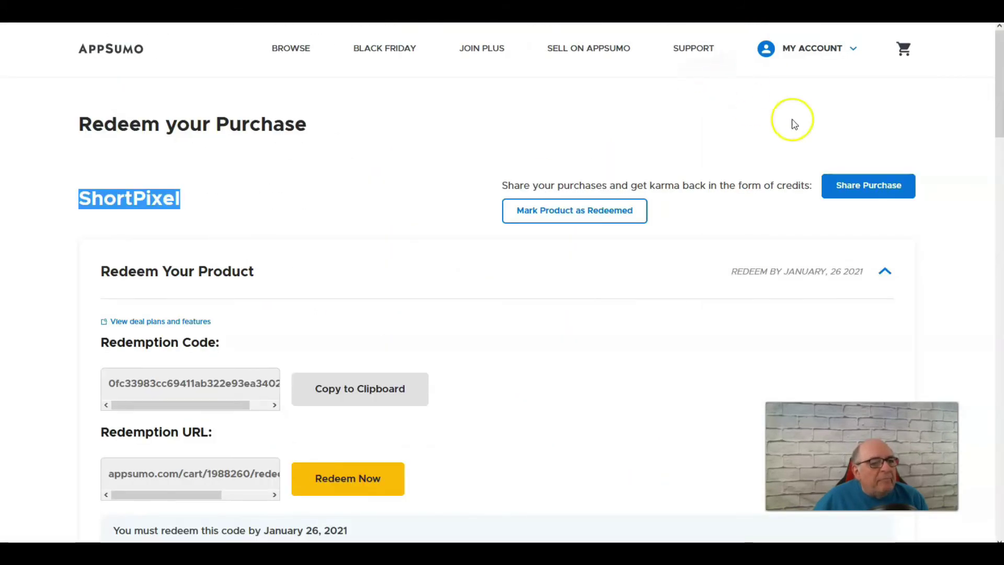
pyautogui.scroll(-3, 330, 366)
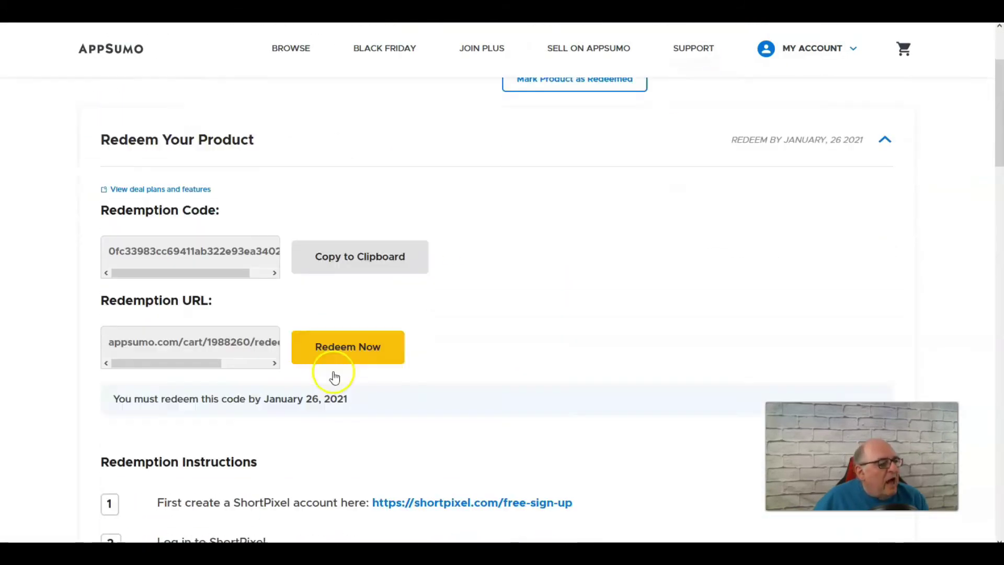
pyautogui.scroll(-1, 314, 366)
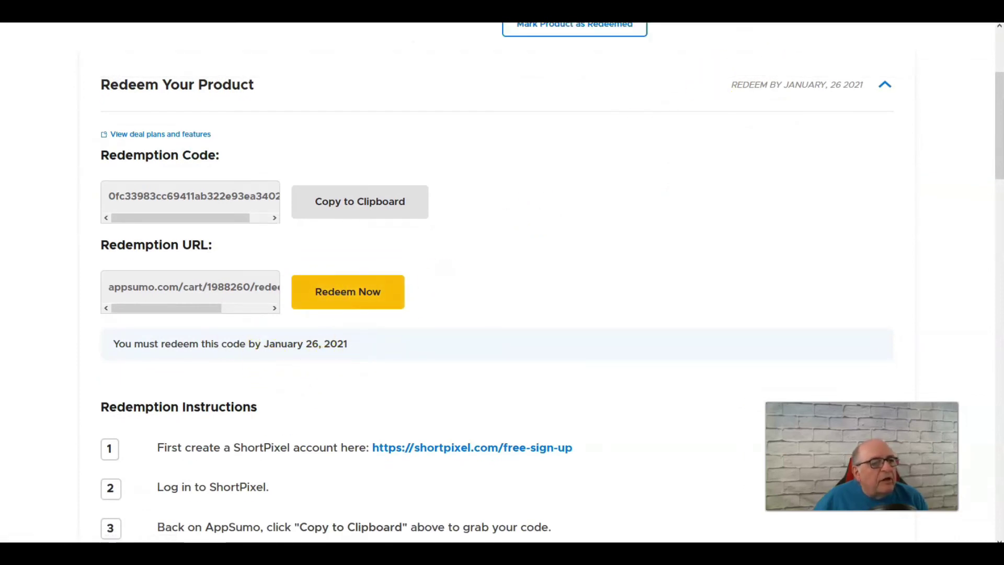
pyautogui.rightClick(629, 16)
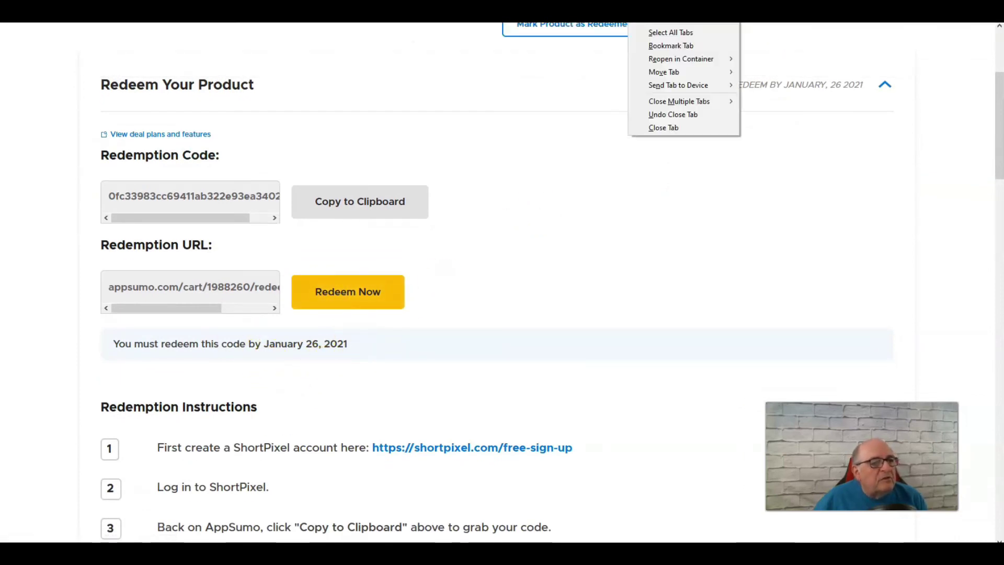
pyautogui.scroll(4, 539, 213)
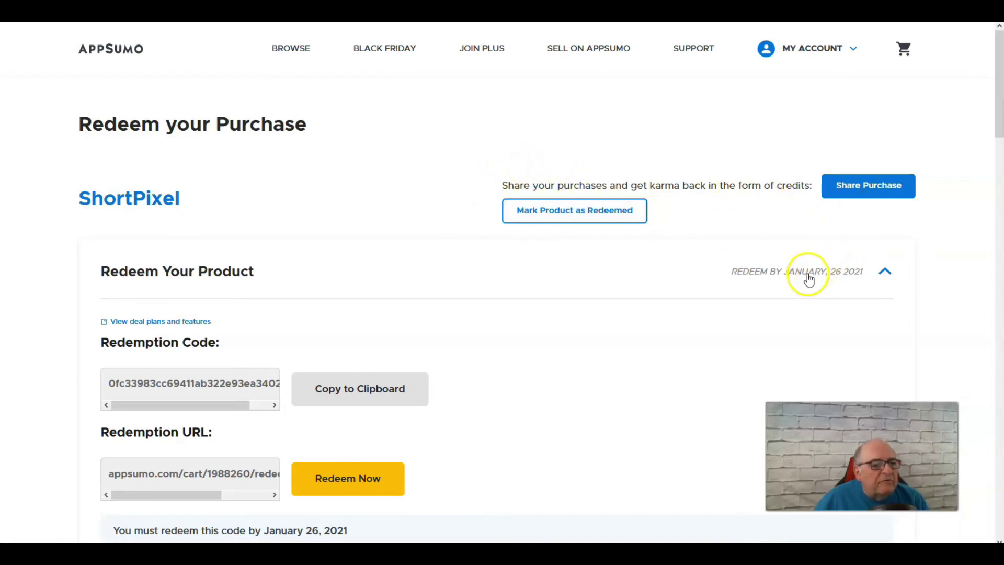
# - Open the account's list of purchased products and display the actions available for ShortPixel to find the Refund option
pyautogui.moveTo(822, 57)
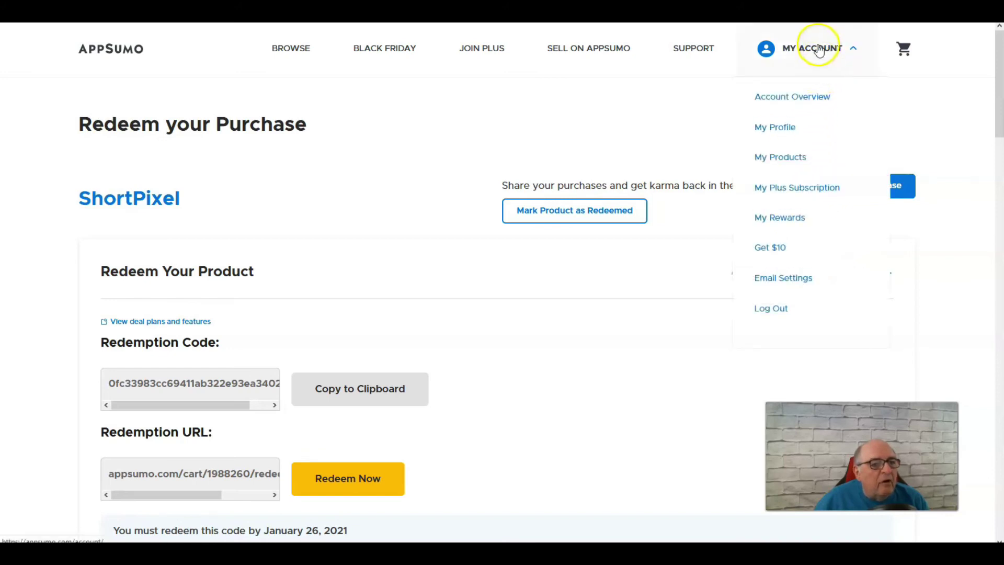
pyautogui.click(769, 158)
pyautogui.scroll(-2, 776, 166)
pyautogui.click(793, 210)
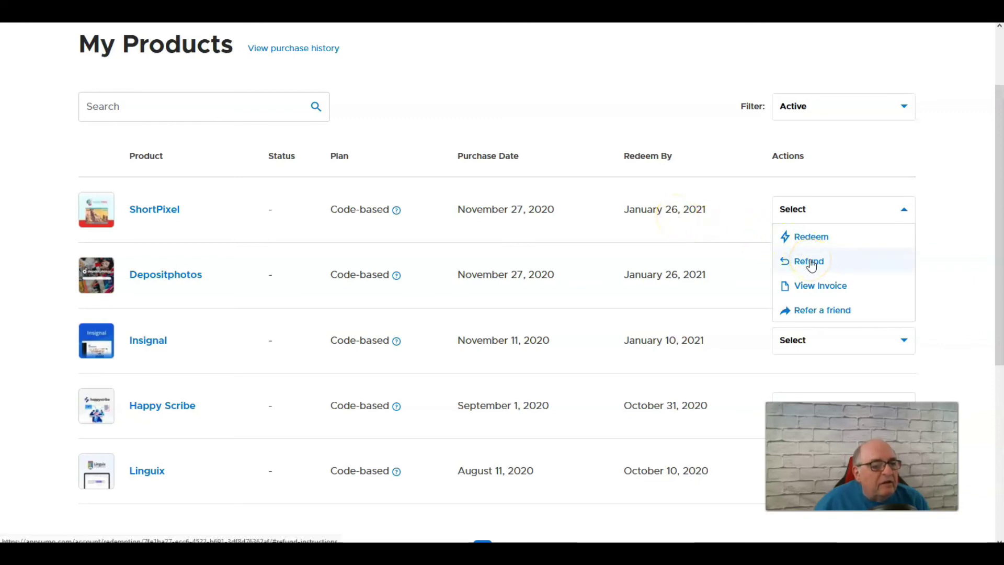
pyautogui.scroll(2, 811, 266)
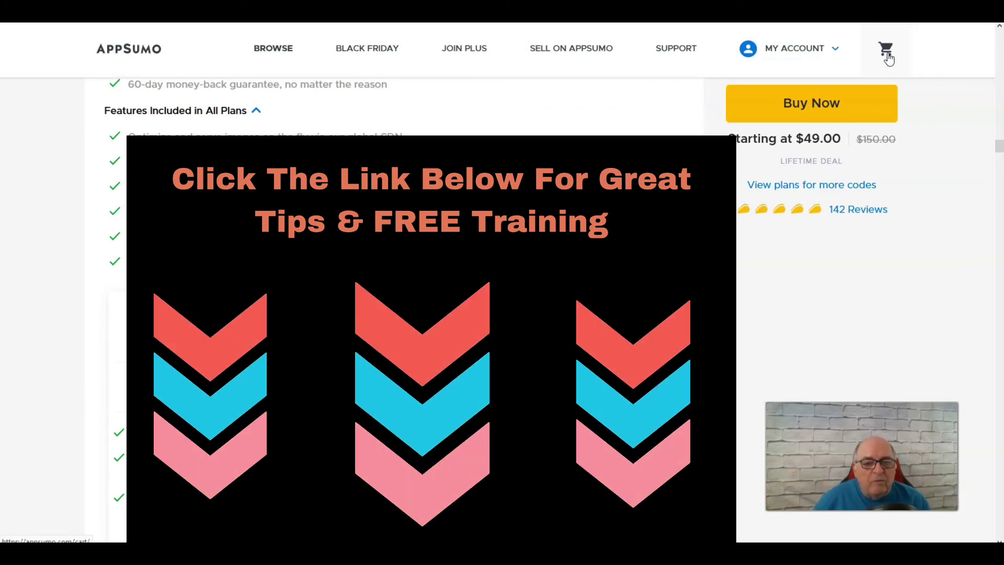
pyautogui.click(924, 99)
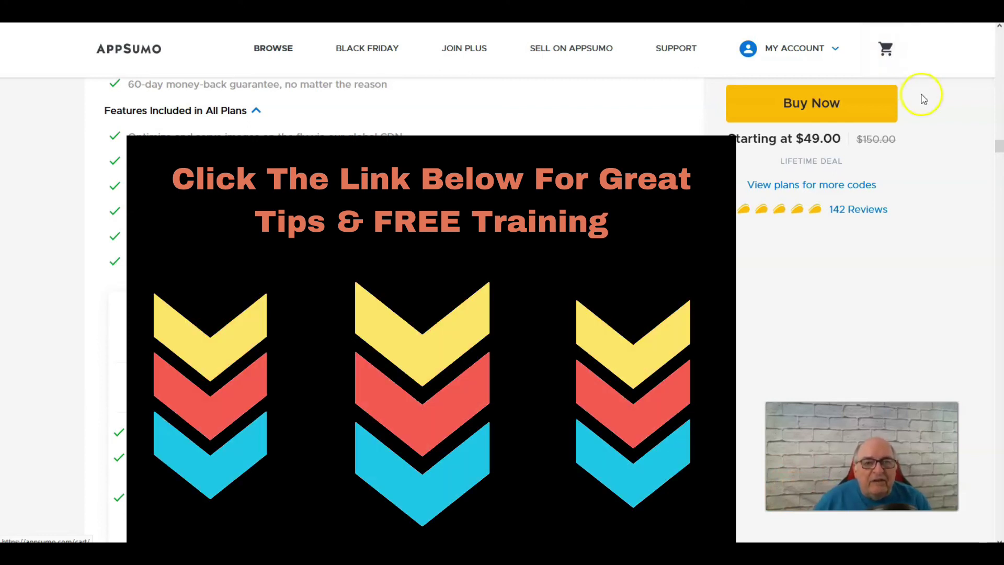